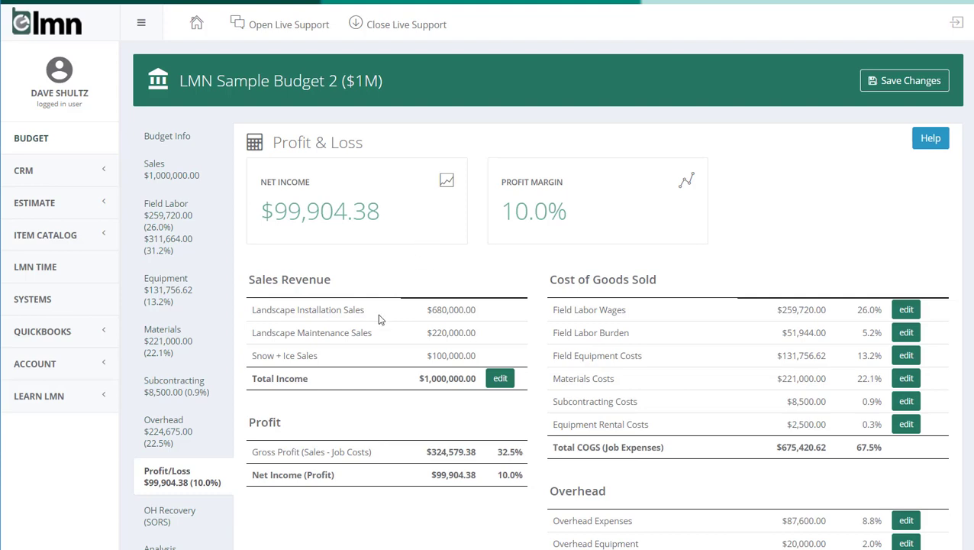
Open the budget's overhead recovery settings and activate Field Labor Hour Overhead Recovery, followed by Multiple Overhead Recovery.
{"action": "left_click", "coordinate": [164, 522]}
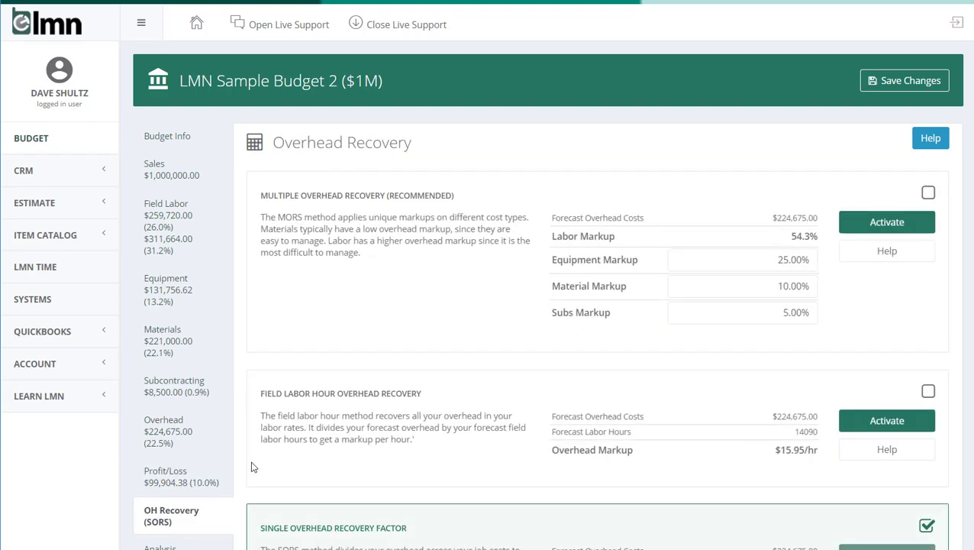
{"action": "scroll", "coordinate": [252, 466], "scroll_direction": "down", "scroll_amount": 1}
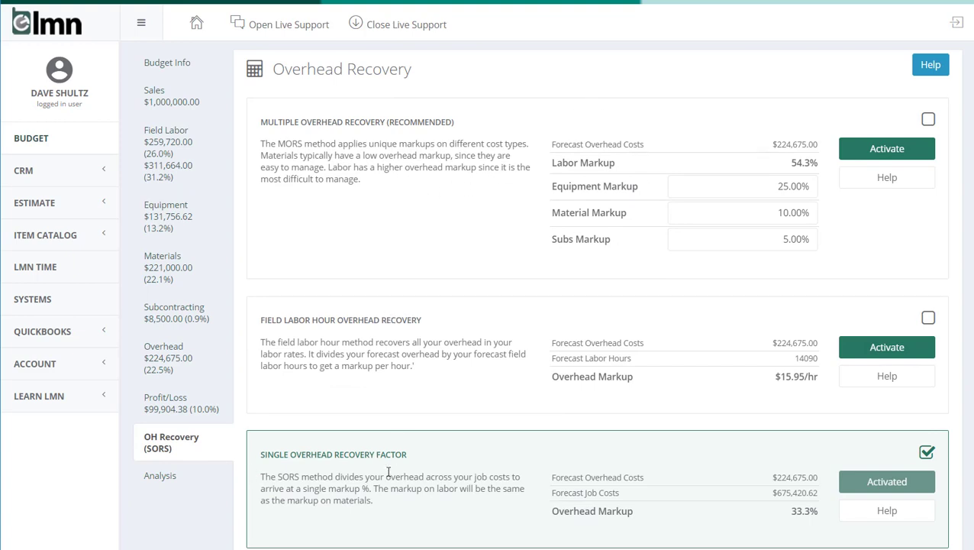
{"action": "left_click", "coordinate": [878, 348]}
{"action": "left_click", "coordinate": [895, 150]}
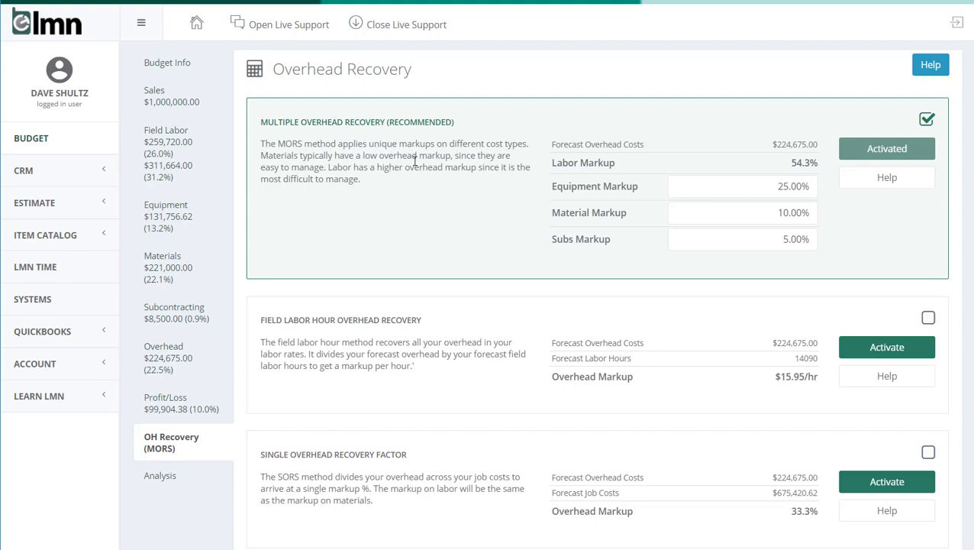
Activate the Single Overhead Recovery Factor method and examine the field labor hour method's forecast overhead costs and hourly markup.
{"action": "scroll", "coordinate": [427, 440], "scroll_direction": "down", "scroll_amount": 1}
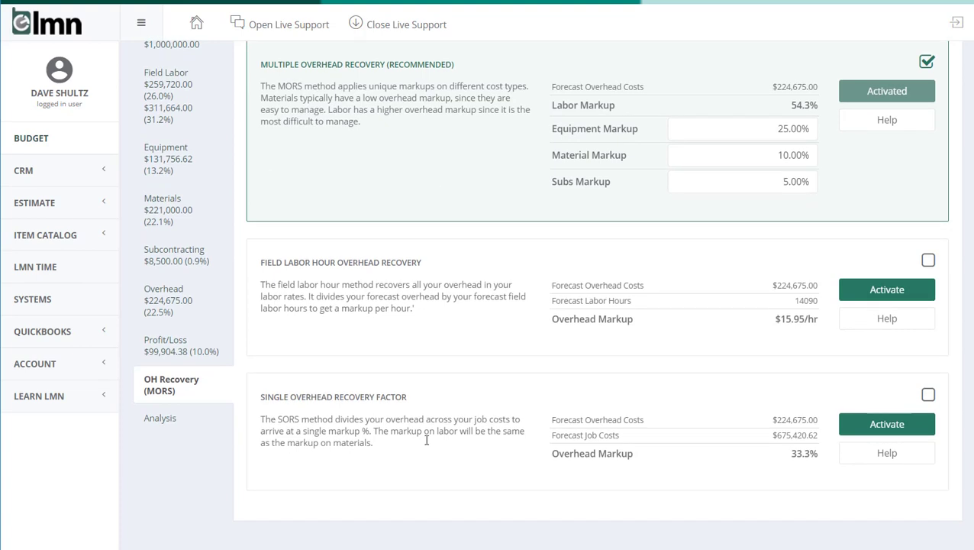
{"action": "left_click", "coordinate": [883, 424]}
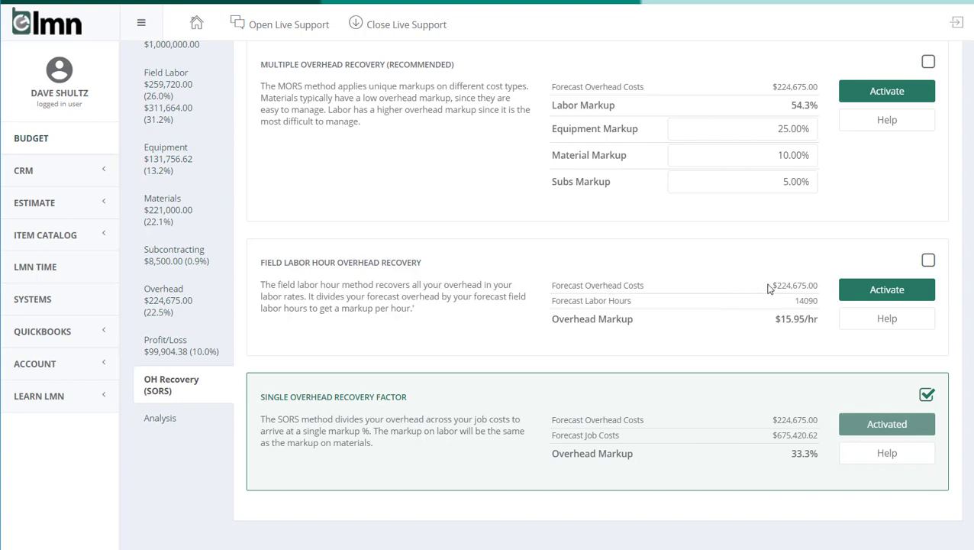
{"action": "left_click_drag", "start_coordinate": [770, 285], "coordinate": [819, 285]}
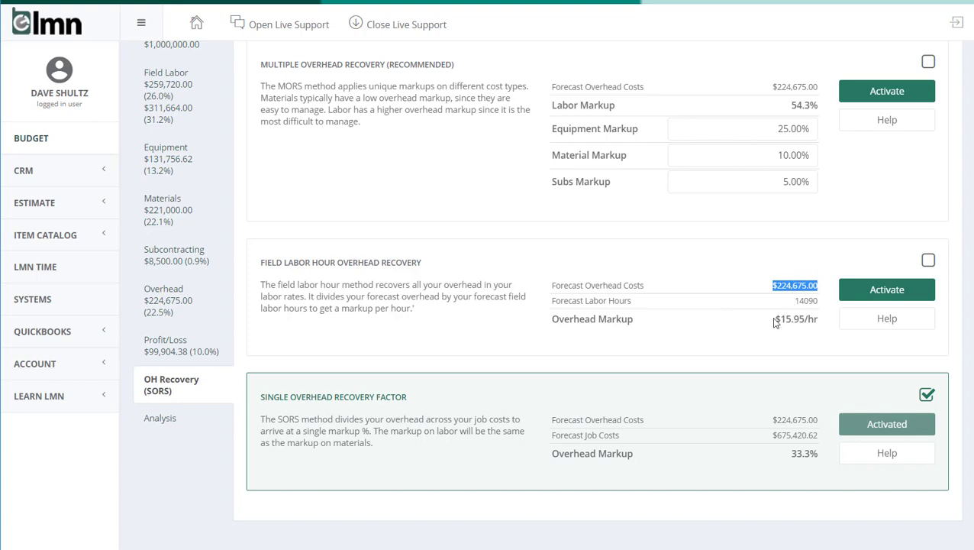
{"action": "left_click_drag", "start_coordinate": [775, 321], "coordinate": [819, 321]}
{"action": "left_click", "coordinate": [815, 341]}
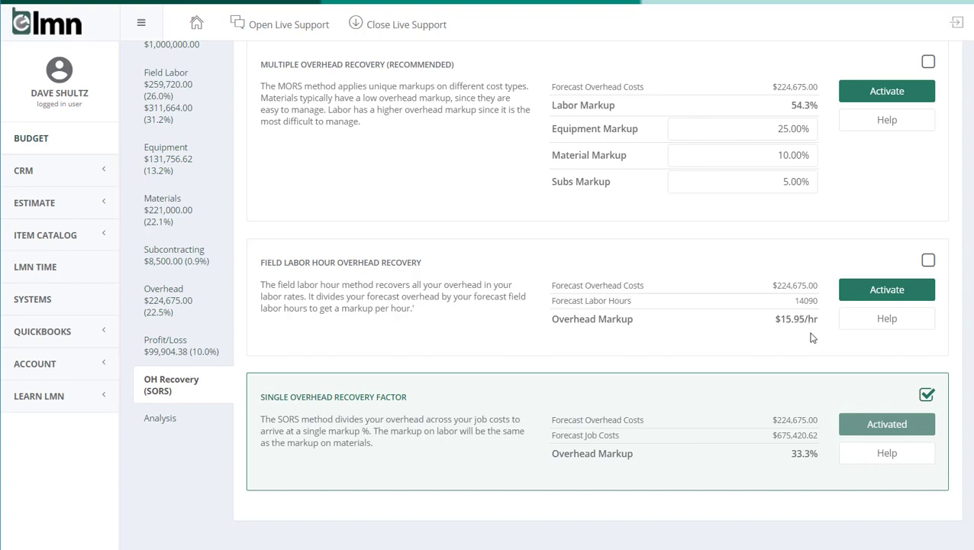
Switch the active overhead recovery method to Field Labor Hour and back to Multiple Overhead Recovery.
{"action": "left_click", "coordinate": [870, 294]}
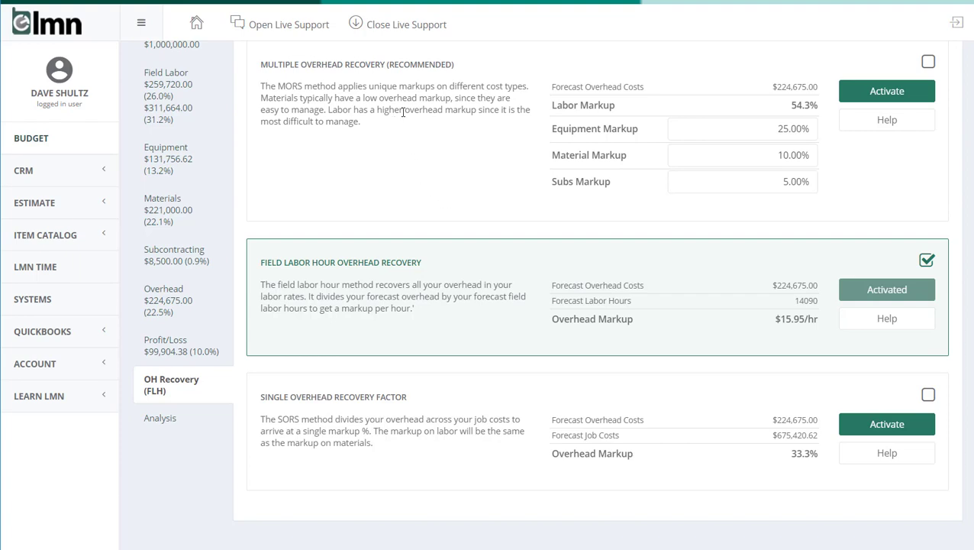
{"action": "left_click", "coordinate": [914, 91]}
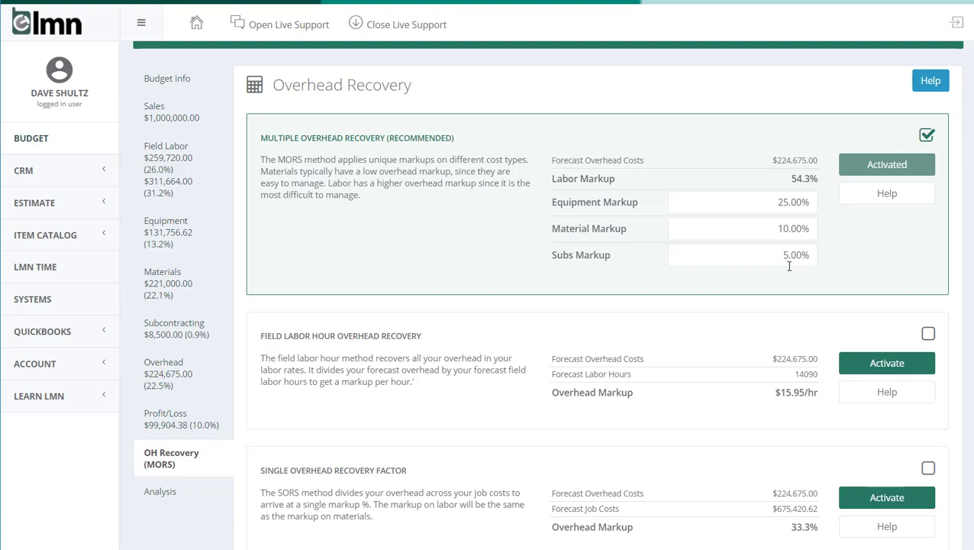
Examine the subs, material, equipment and labor markups of the Multiple Overhead Recovery method.
{"action": "left_click_drag", "start_coordinate": [771, 254], "coordinate": [816, 248]}
{"action": "left_click_drag", "start_coordinate": [760, 227], "coordinate": [828, 226]}
{"action": "left_click_drag", "start_coordinate": [767, 204], "coordinate": [834, 193]}
{"action": "left_click", "coordinate": [843, 266]}
{"action": "left_click", "coordinate": [798, 255]}
{"action": "left_click_drag", "start_coordinate": [764, 227], "coordinate": [844, 239]}
{"action": "left_click", "coordinate": [791, 200]}
{"action": "left_click", "coordinate": [798, 176]}
{"action": "double_click", "coordinate": [802, 177]}
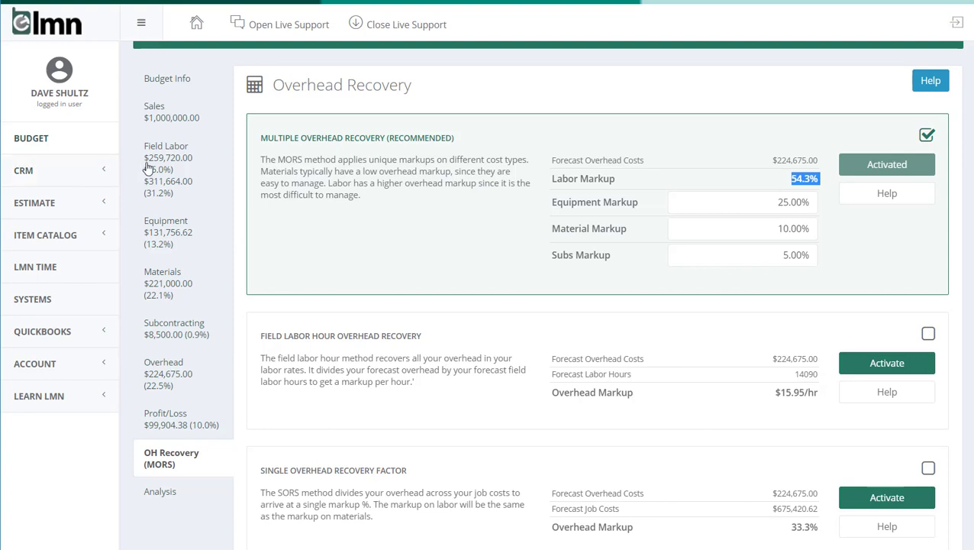
{"action": "left_click", "coordinate": [801, 174]}
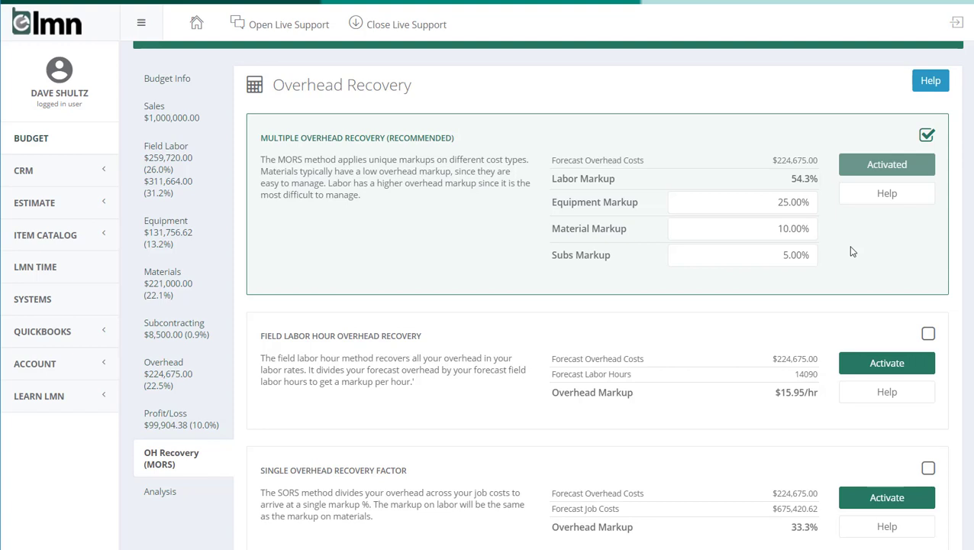
Set the equipment markup to 10% and the material markup to 20% in Multiple Overhead Recovery.
{"action": "left_click", "coordinate": [771, 213]}
{"action": "type", "text": "10"}
{"action": "left_click", "coordinate": [869, 266]}
{"action": "left_click", "coordinate": [766, 232]}
{"action": "type", "text": "20"}
{"action": "left_click", "coordinate": [862, 249]}
Set the equipment markup to 25% and the material markup to 10% in Multiple Overhead Recovery.
{"action": "left_click", "coordinate": [763, 197]}
{"action": "type", "text": "25"}
{"action": "key", "text": "Tab"}
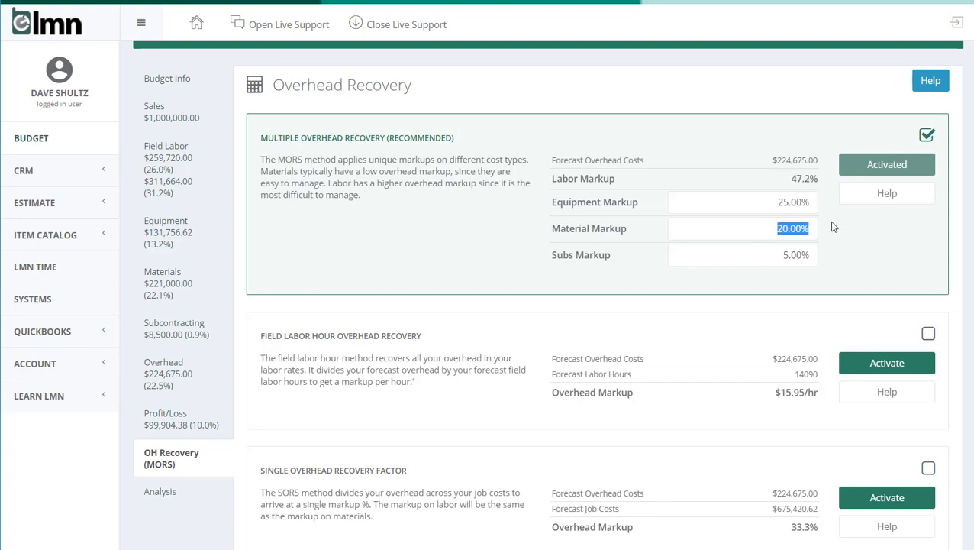
{"action": "type", "text": "10"}
{"action": "left_click", "coordinate": [846, 220]}
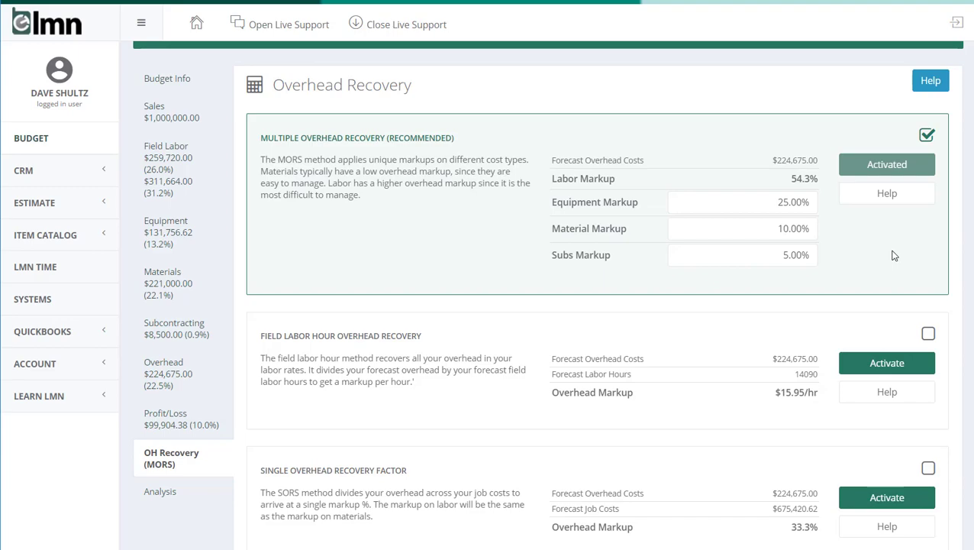